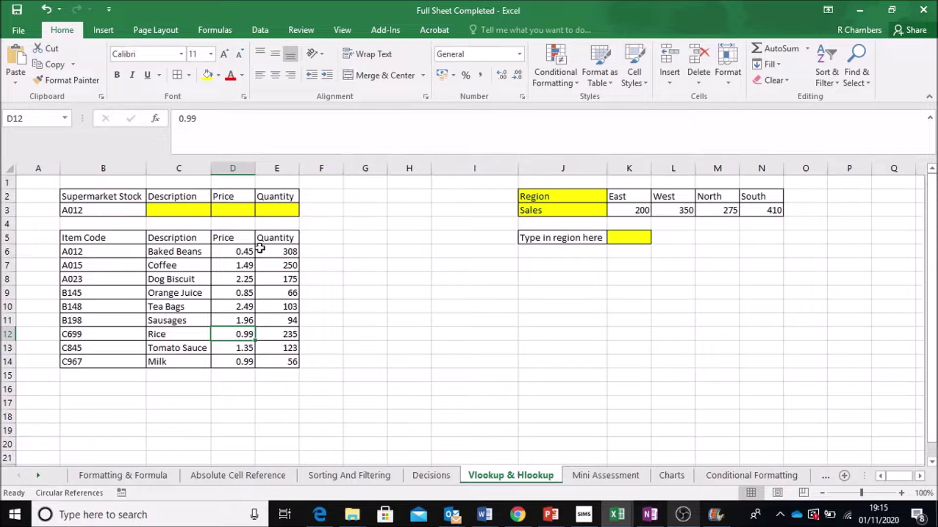
# Fill item code cell B3 with light green and start a function in description cell C3.
pyautogui.click(183, 251)
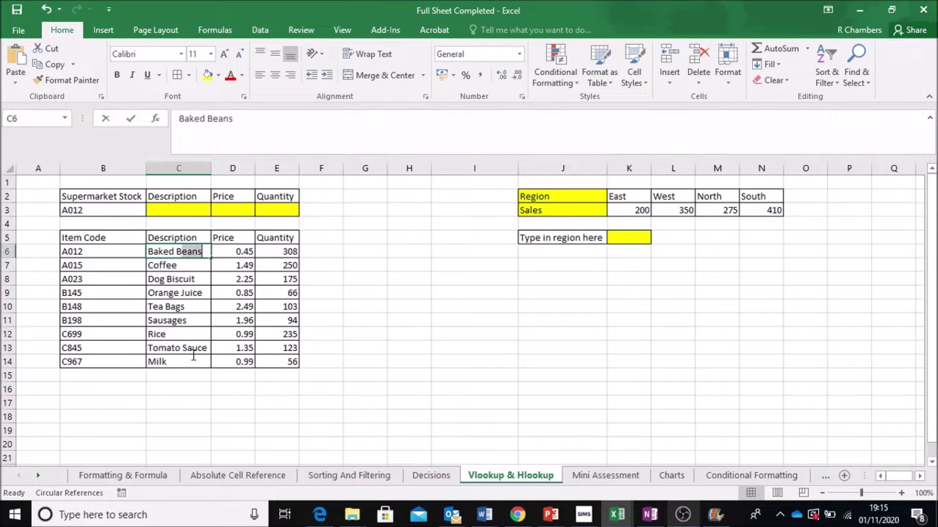
pyautogui.click(192, 210)
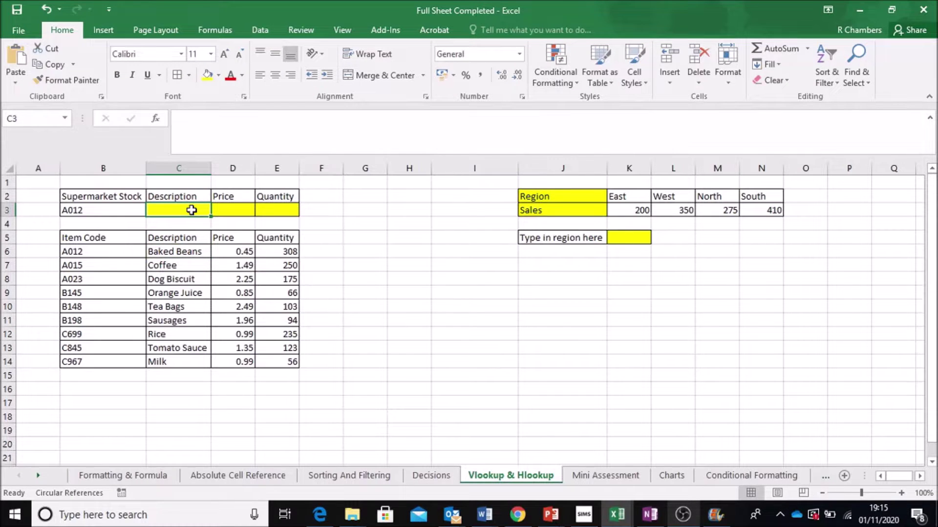
pyautogui.click(102, 215)
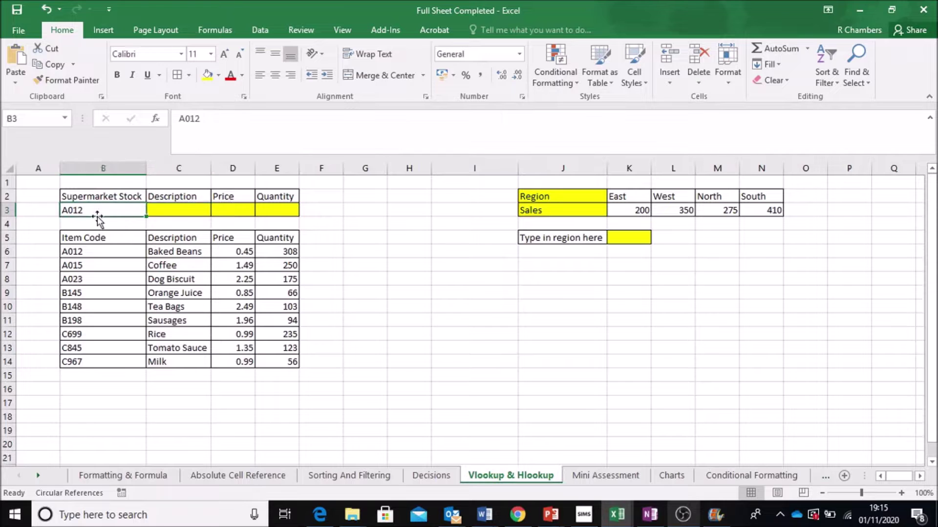
pyautogui.click(219, 76)
pyautogui.click(253, 183)
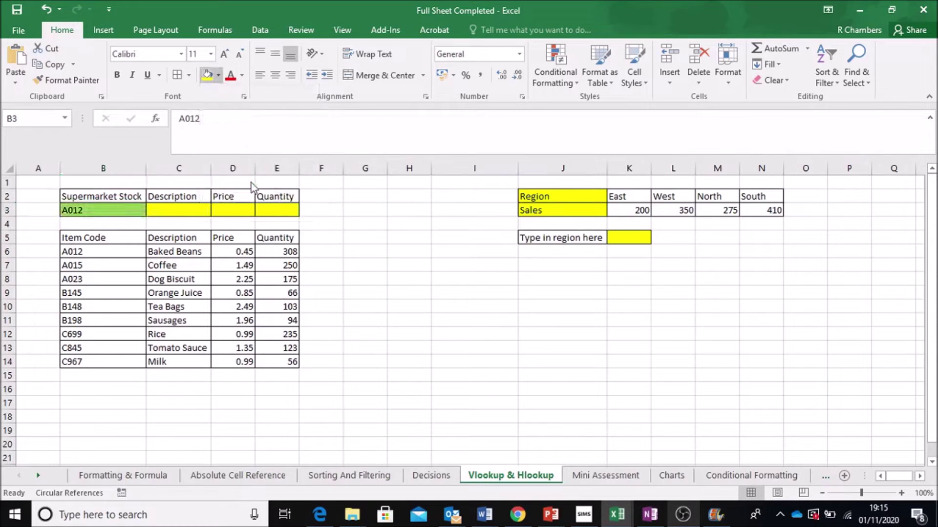
pyautogui.click(185, 210)
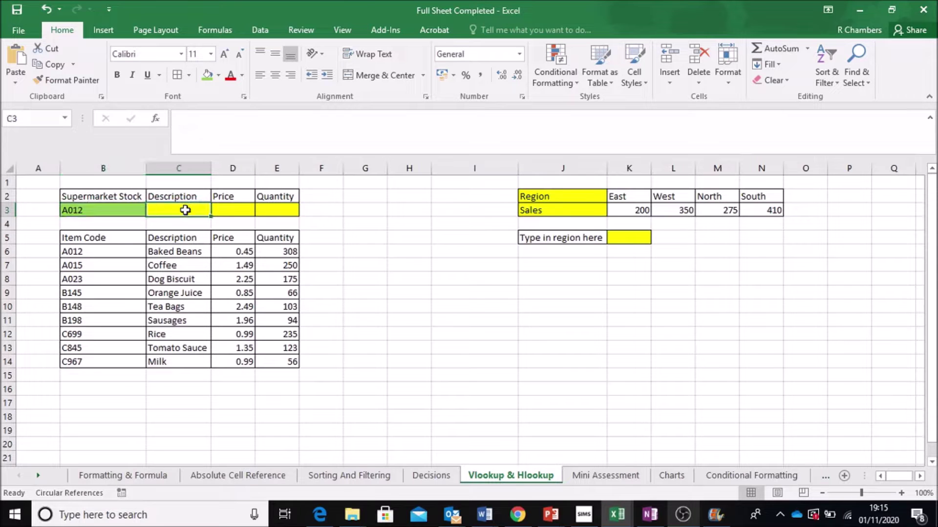
pyautogui.click(156, 119)
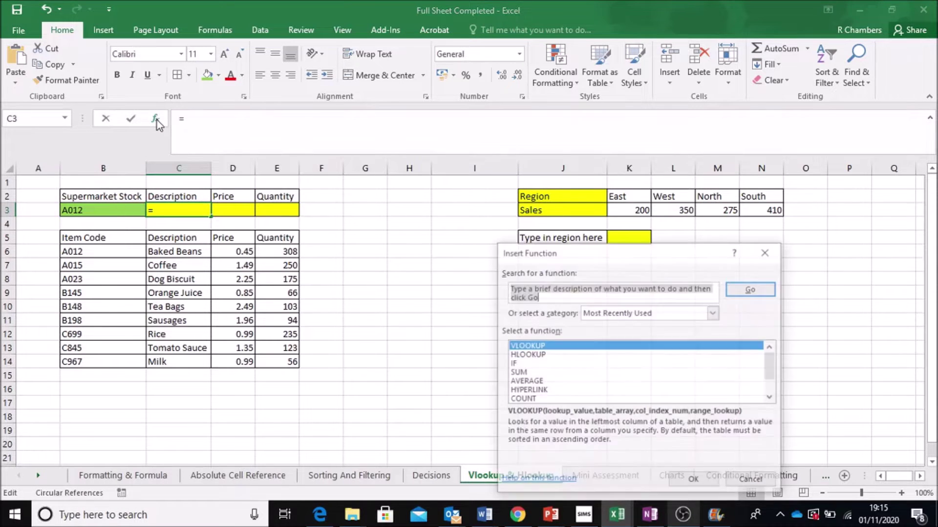
# Enter =VLOOKUP(B3,B6:E14,2,FALSE) in C3 so it shows Baked Beans.
pyautogui.doubleClick(536, 346)
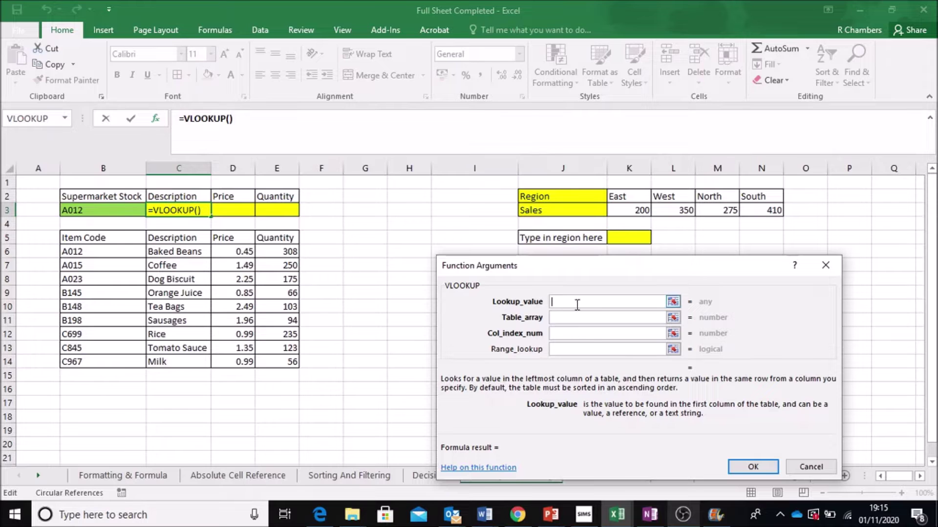
pyautogui.click(69, 210)
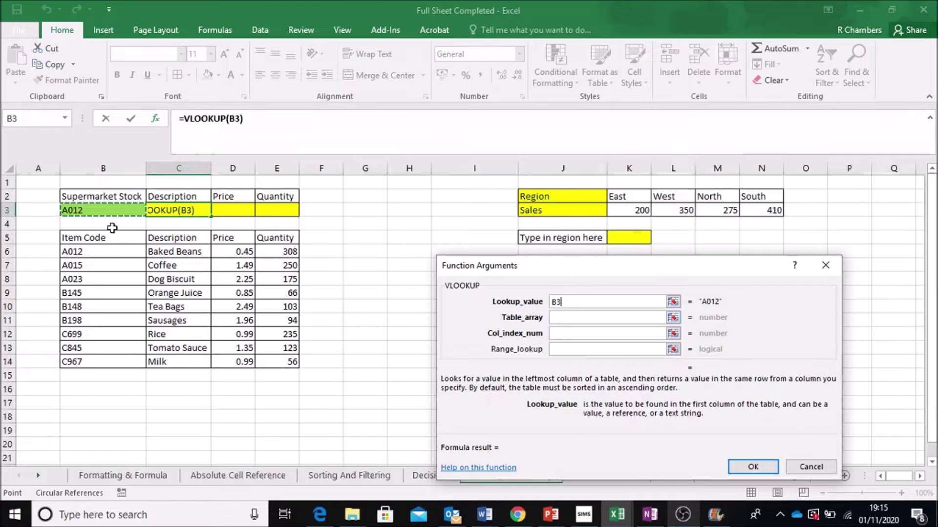
pyautogui.click(589, 317)
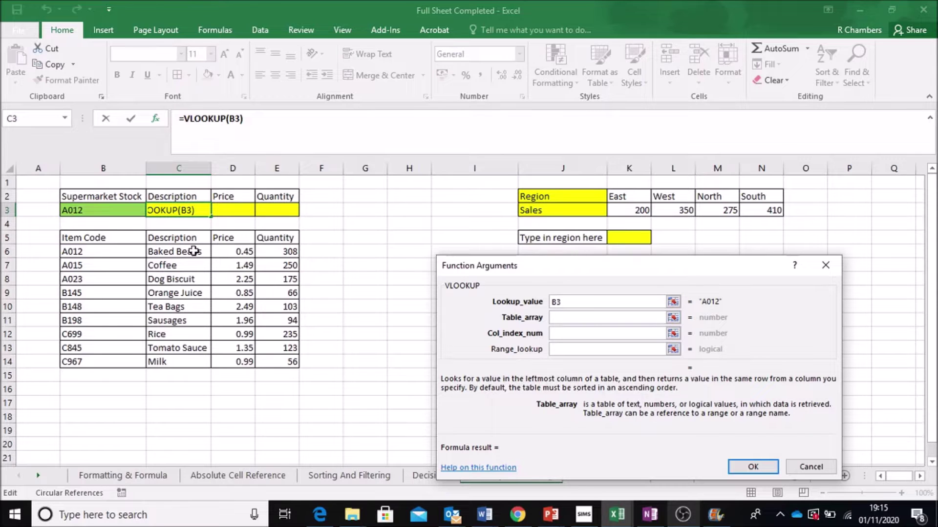
pyautogui.moveTo(126, 251); pyautogui.dragTo(274, 371)
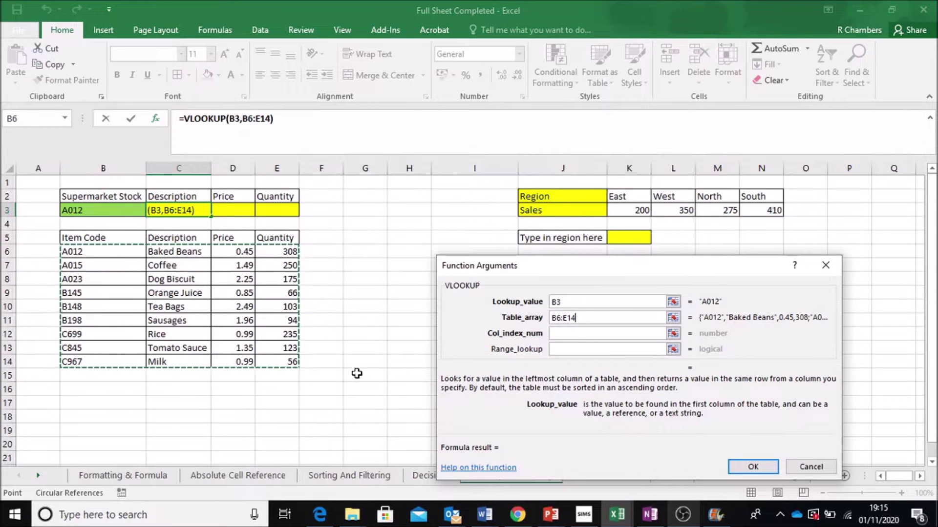
pyautogui.click(555, 333)
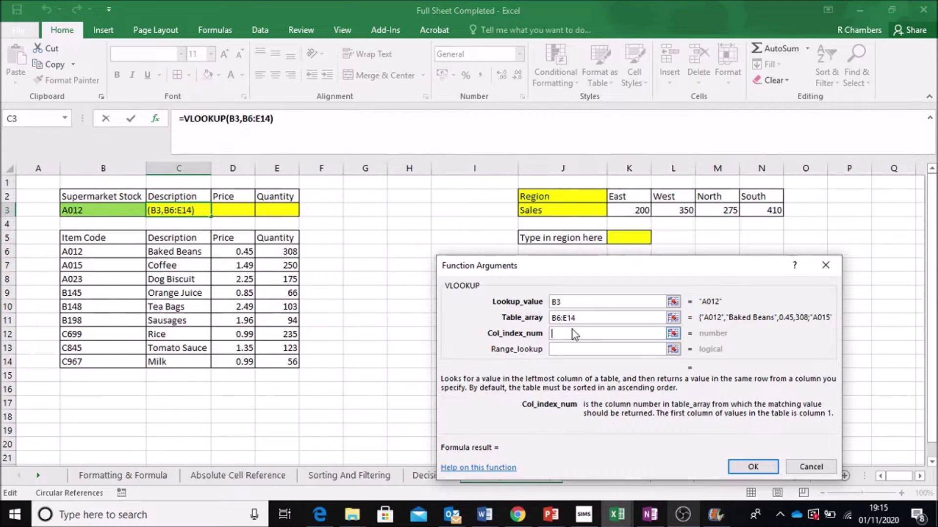
pyautogui.write('2')
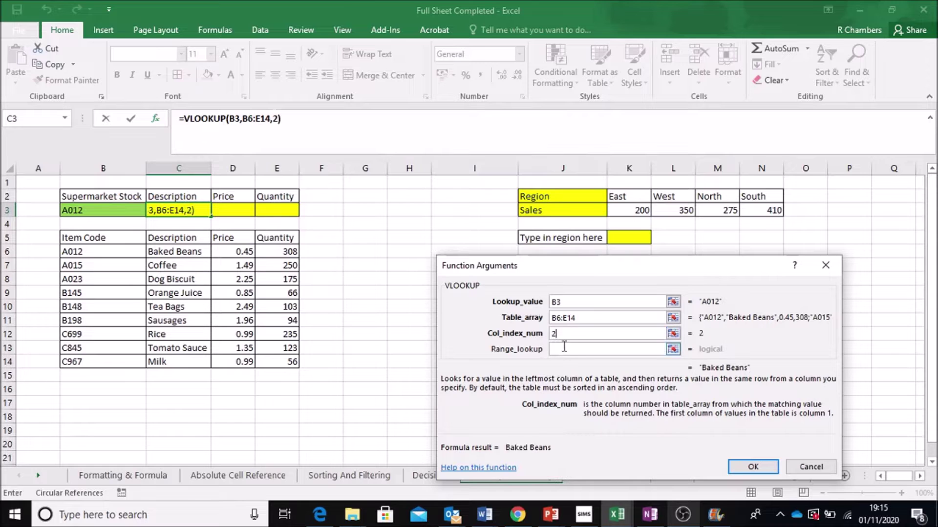
pyautogui.click(563, 349)
pyautogui.write('FALSE')
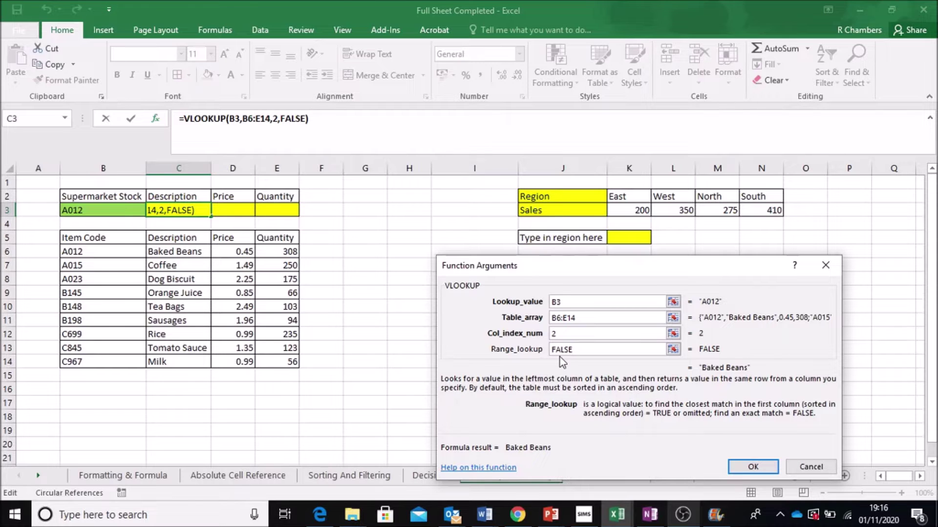
pyautogui.click(736, 466)
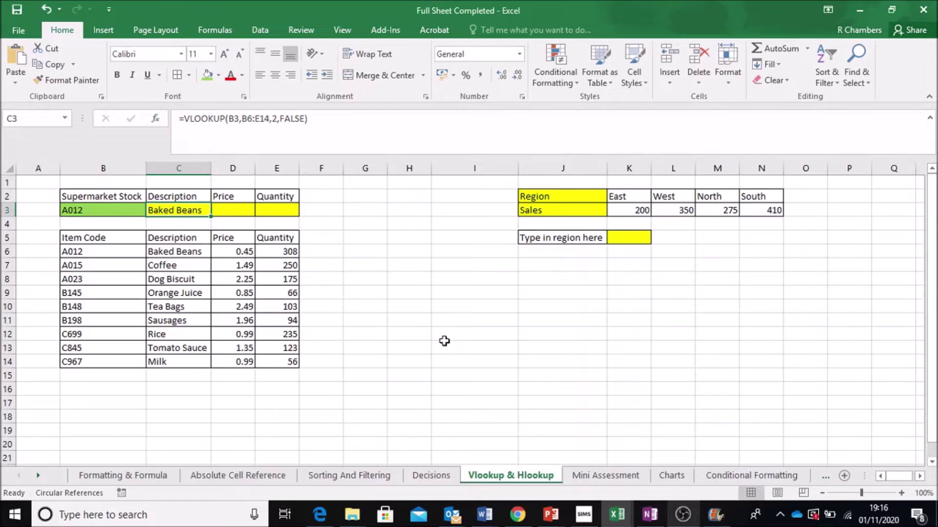
# Enter item code C967 in B3 so the description reads Milk.
pyautogui.click(124, 211)
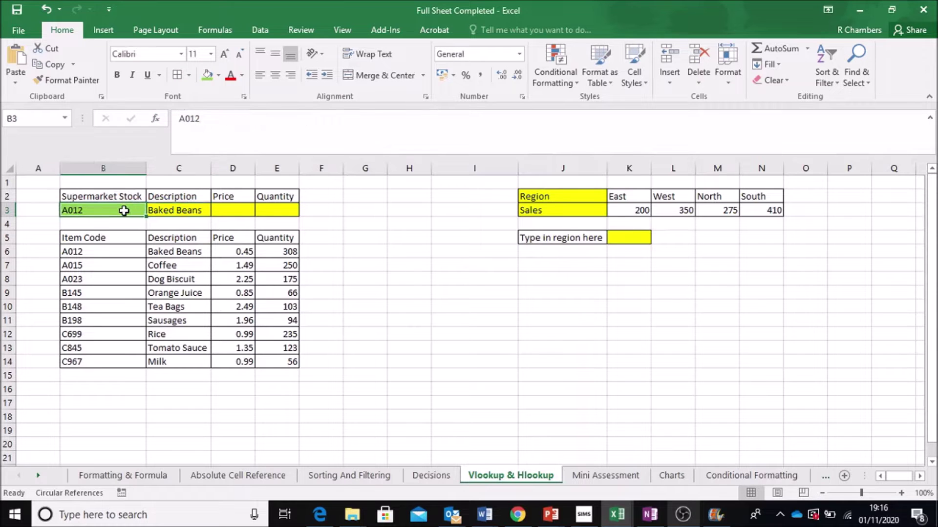
pyautogui.write('C967')
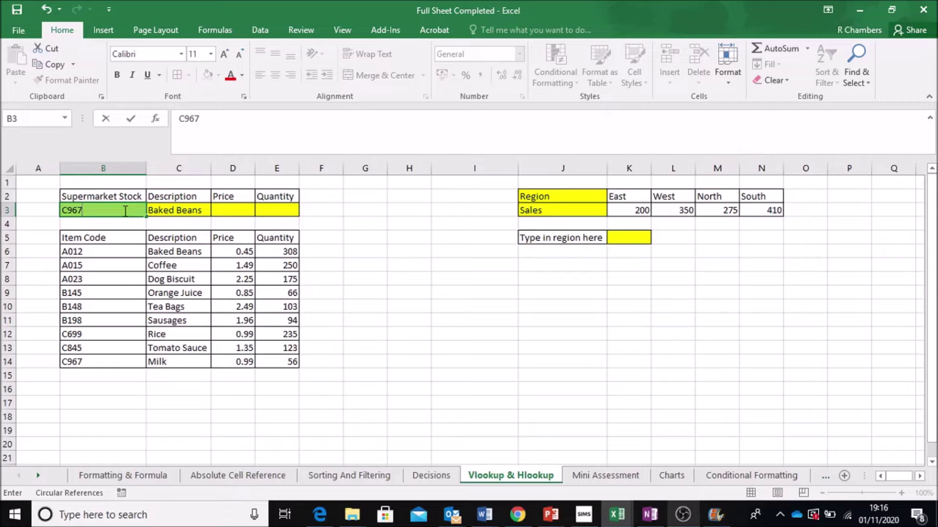
pyautogui.press('Return')
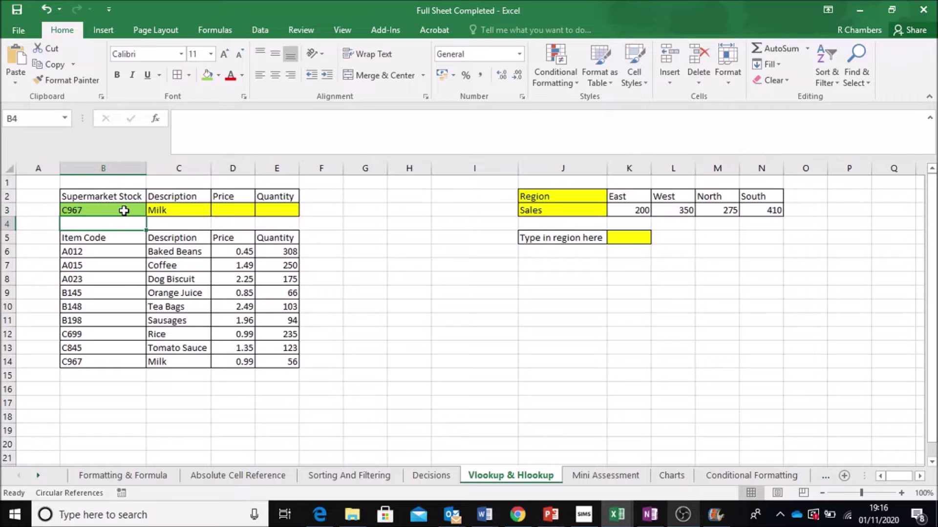
pyautogui.click(228, 209)
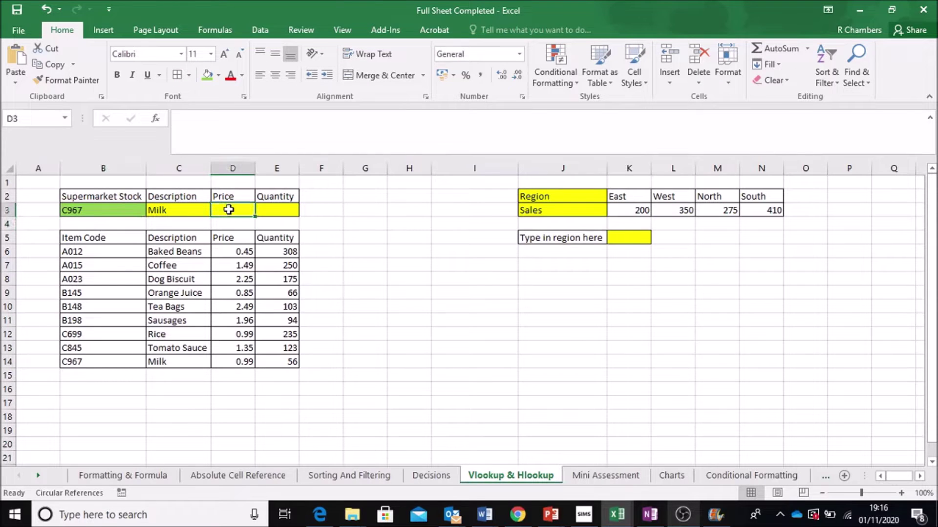
# Insert a VLOOKUP in D3 with B3 as the lookup value.
pyautogui.click(155, 119)
pyautogui.doubleClick(517, 346)
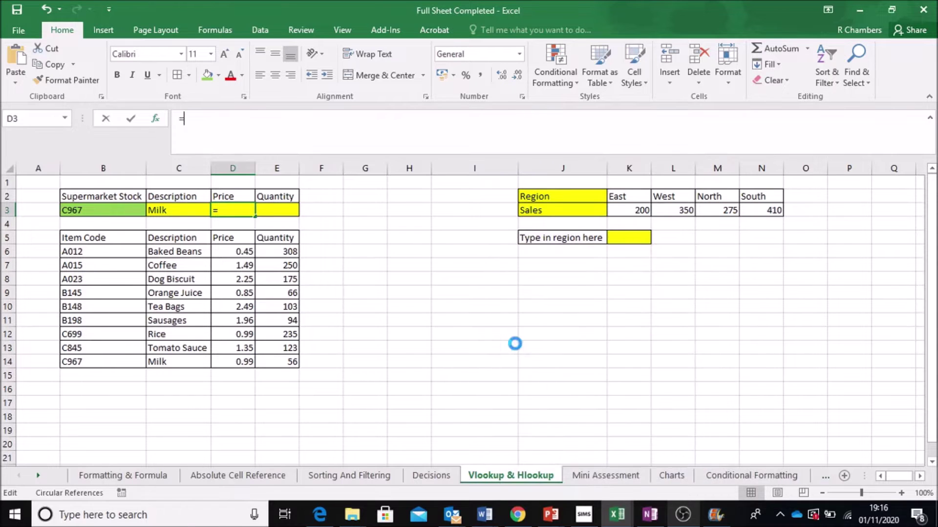
pyautogui.click(516, 348)
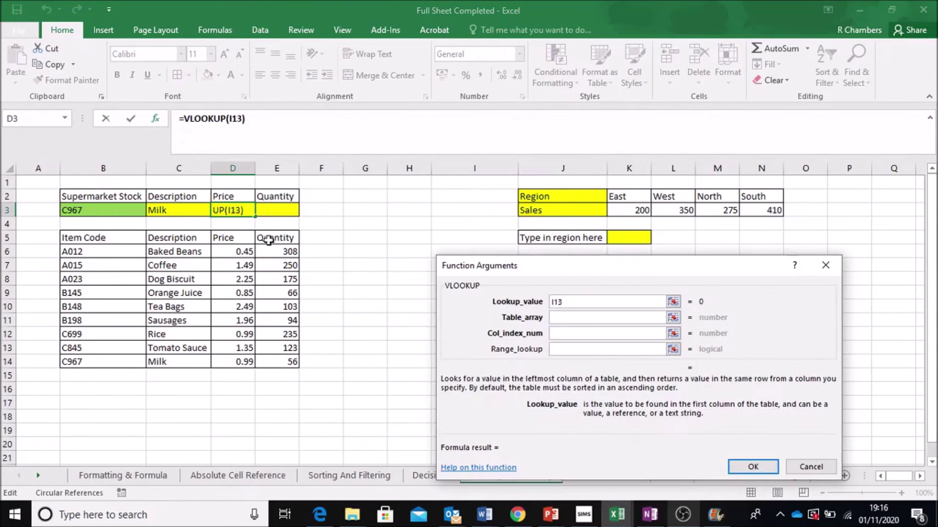
pyautogui.write('+')
pyautogui.click(85, 211)
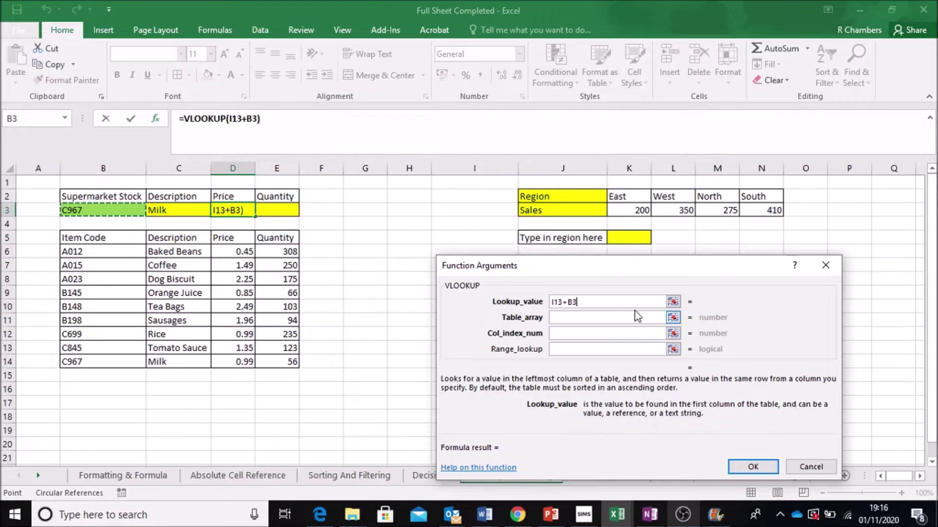
pyautogui.moveTo(595, 302); pyautogui.dragTo(537, 302)
pyautogui.press('BackSpace')
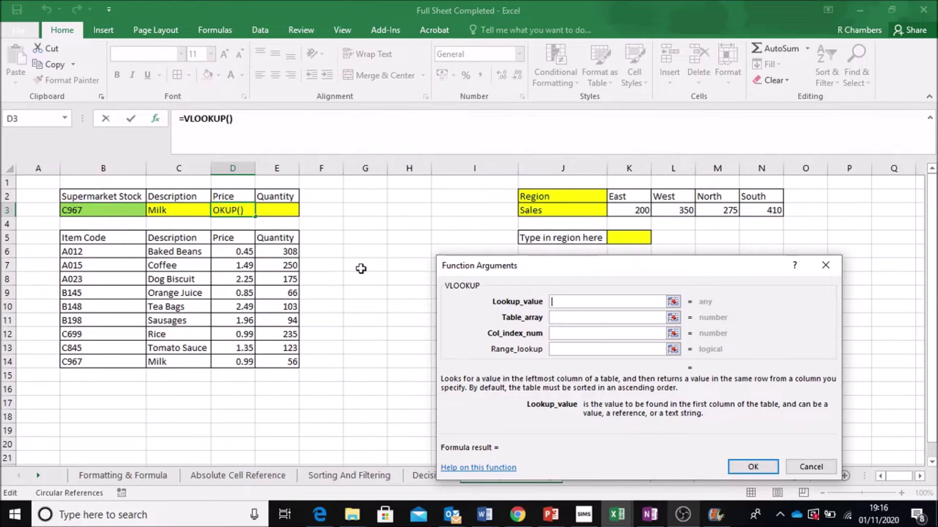
pyautogui.click(111, 210)
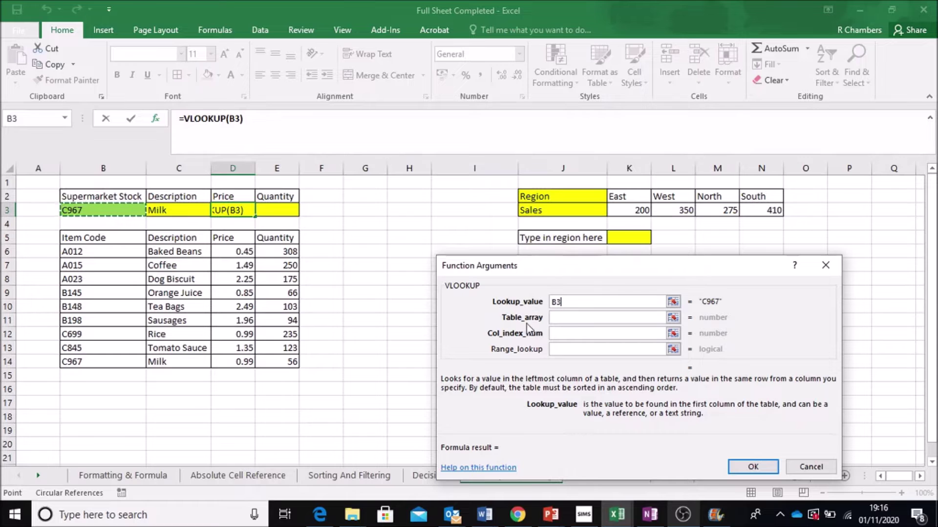
# Complete D3's lookup with table B6:E14, column 3 and FALSE, showing 0.99.
pyautogui.click(566, 321)
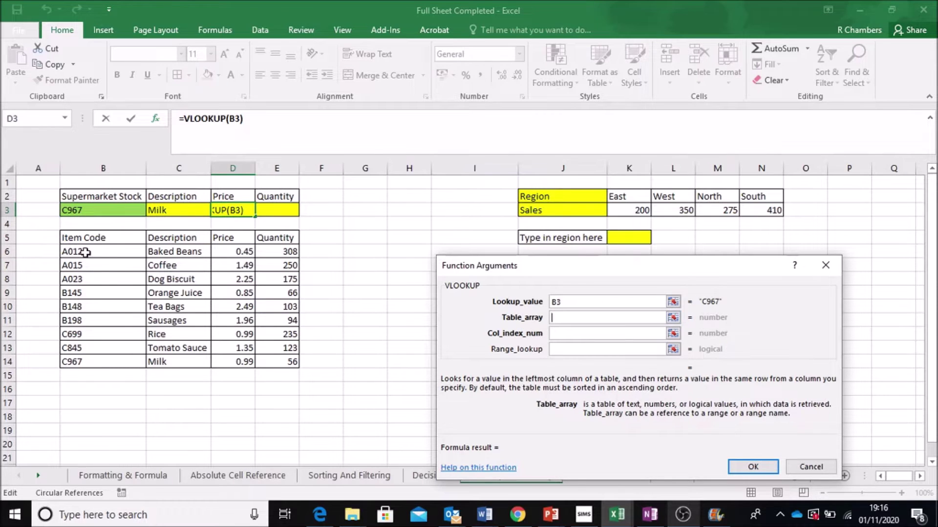
pyautogui.moveTo(85, 253); pyautogui.dragTo(272, 360)
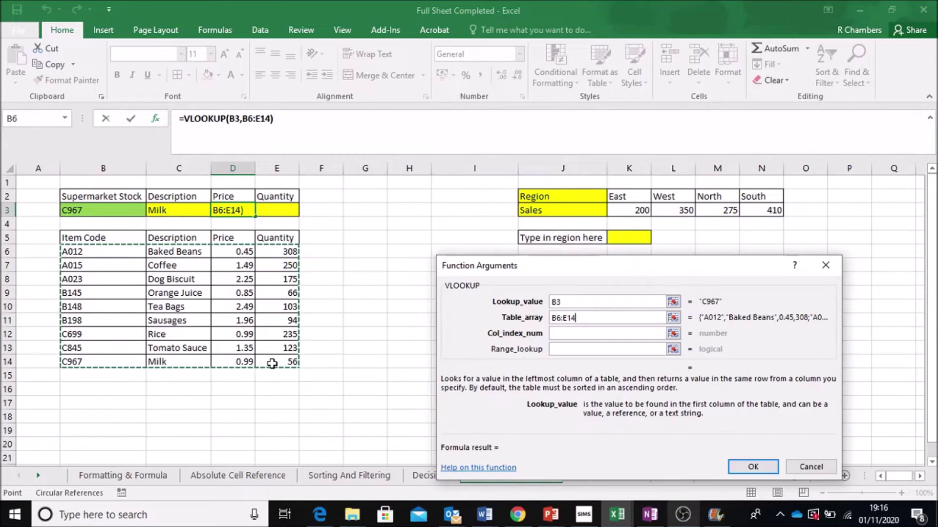
pyautogui.click(557, 333)
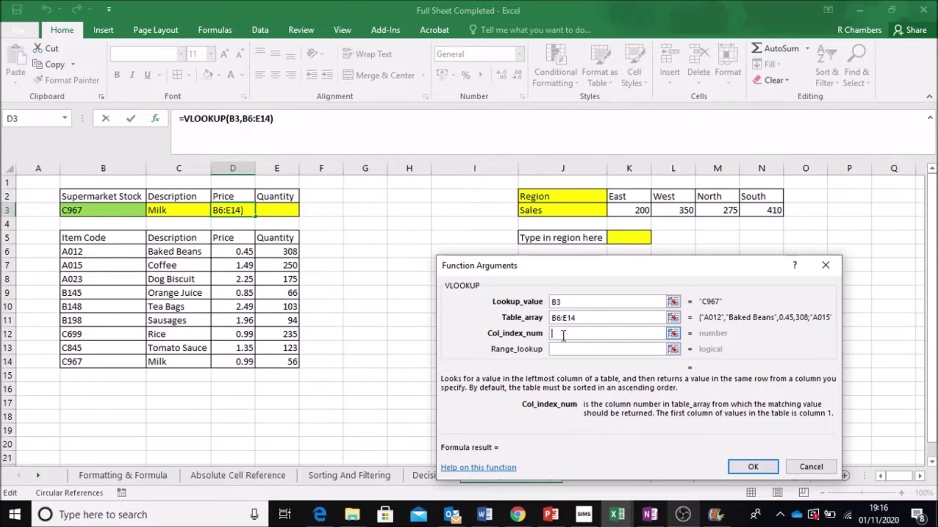
pyautogui.write('3')
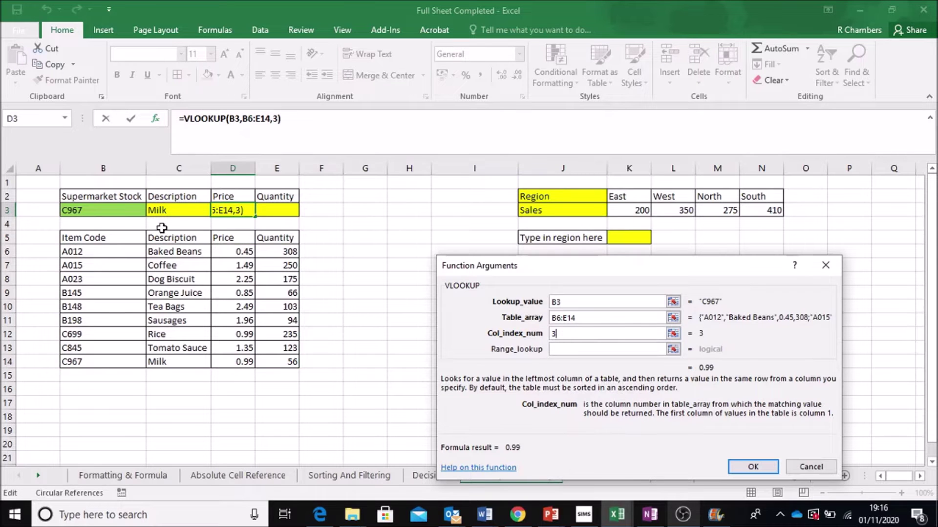
pyautogui.click(620, 346)
pyautogui.write('FALSE')
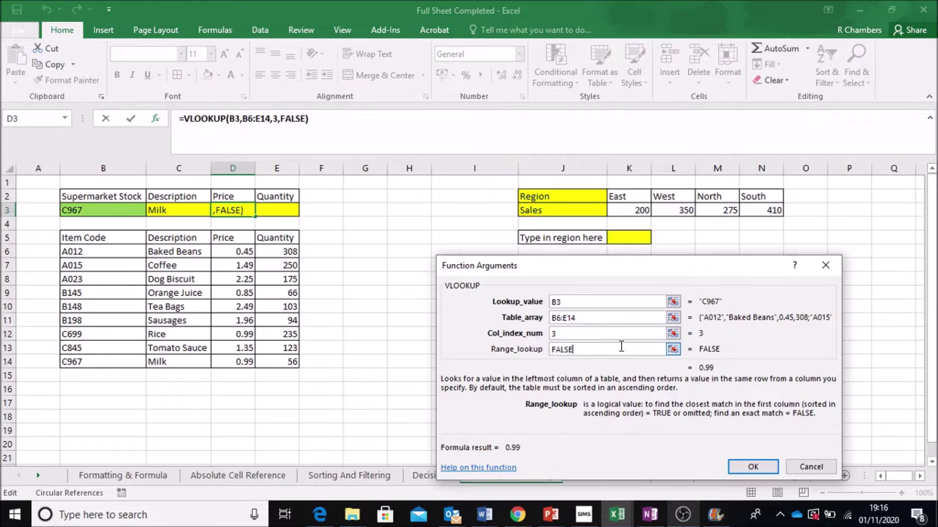
pyautogui.press('Return')
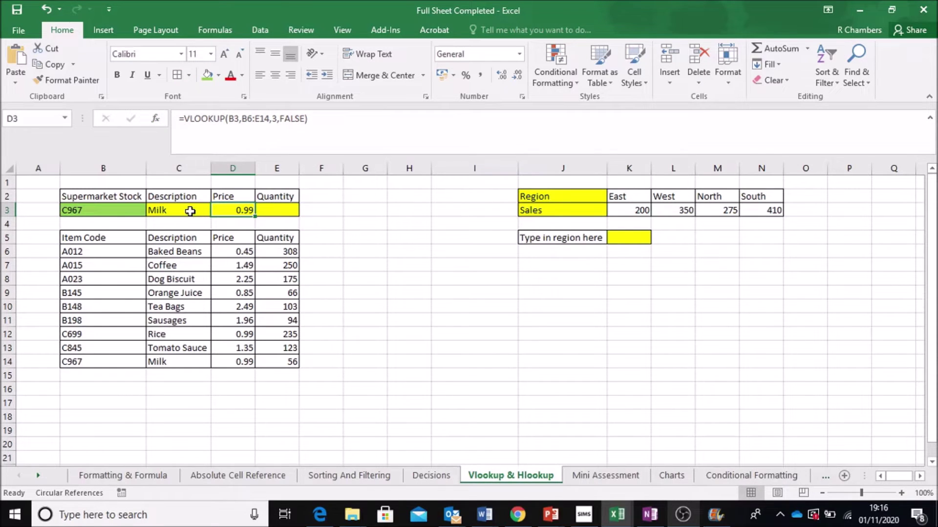
# Enter =VLOOKUP(B3,B6:E14,4,FALSE) in E3 so it returns the quantity 56.
pyautogui.click(277, 209)
pyautogui.click(156, 120)
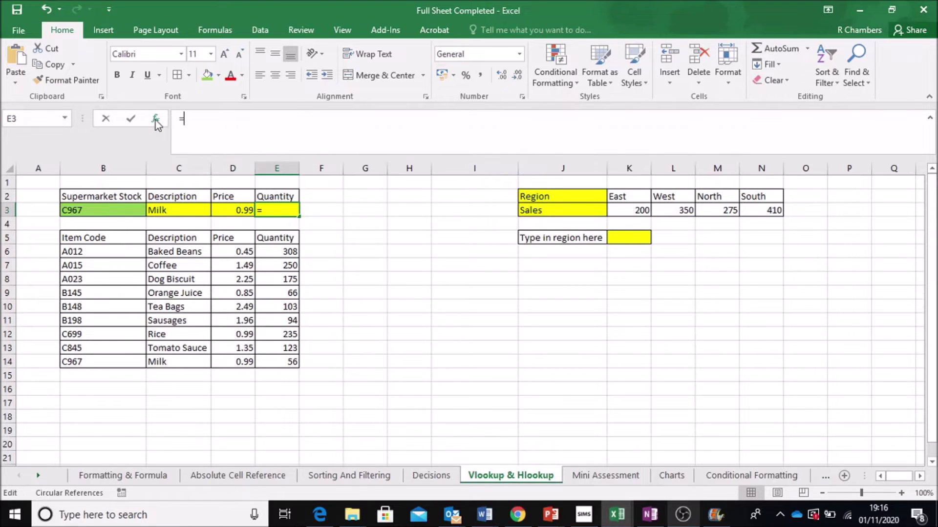
pyautogui.doubleClick(532, 346)
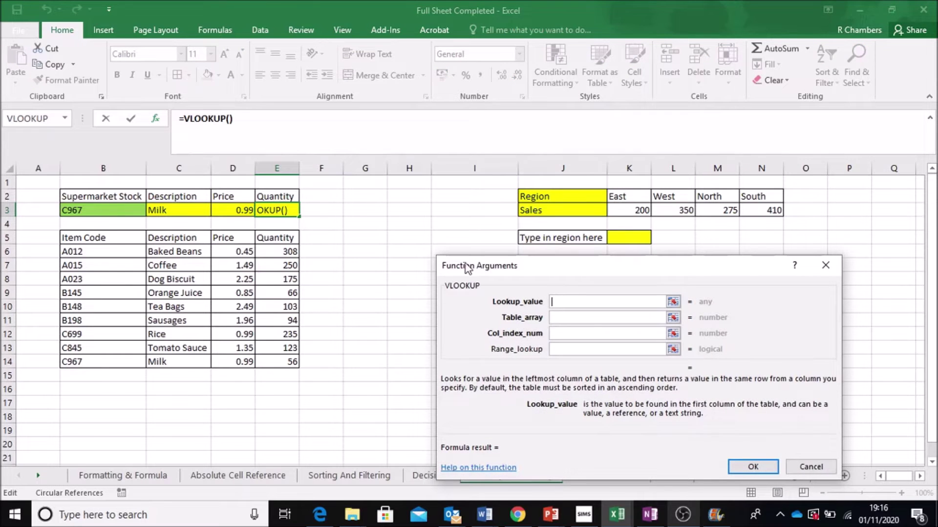
pyautogui.click(93, 206)
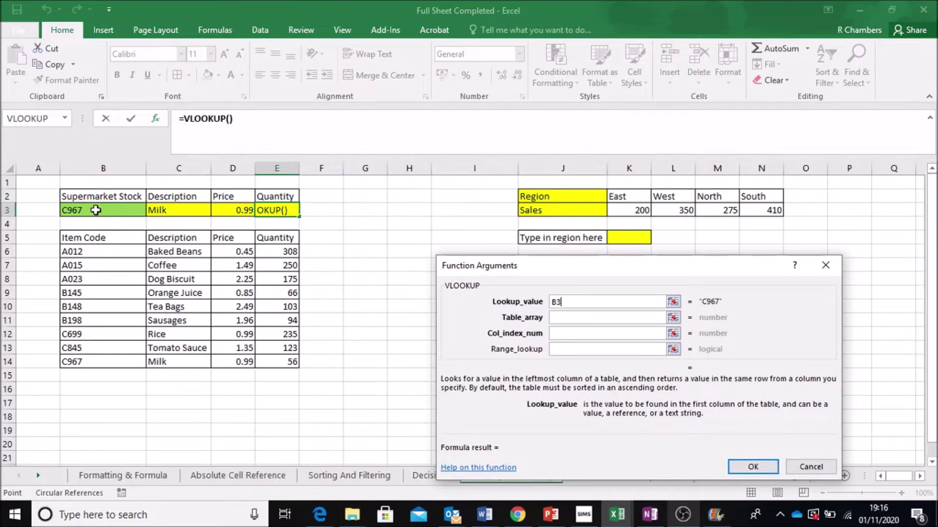
pyautogui.click(580, 320)
pyautogui.moveTo(95, 254); pyautogui.dragTo(289, 361)
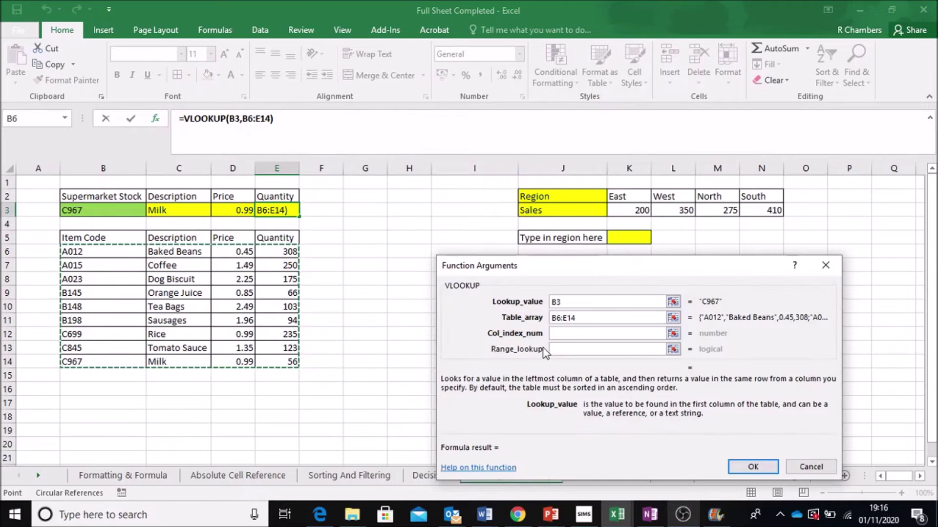
pyautogui.click(559, 334)
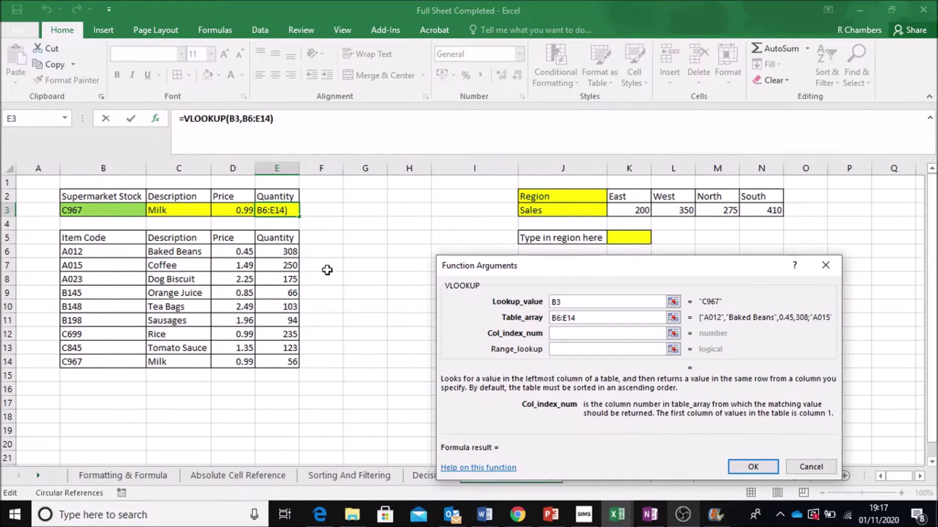
pyautogui.write('4')
pyautogui.click(580, 350)
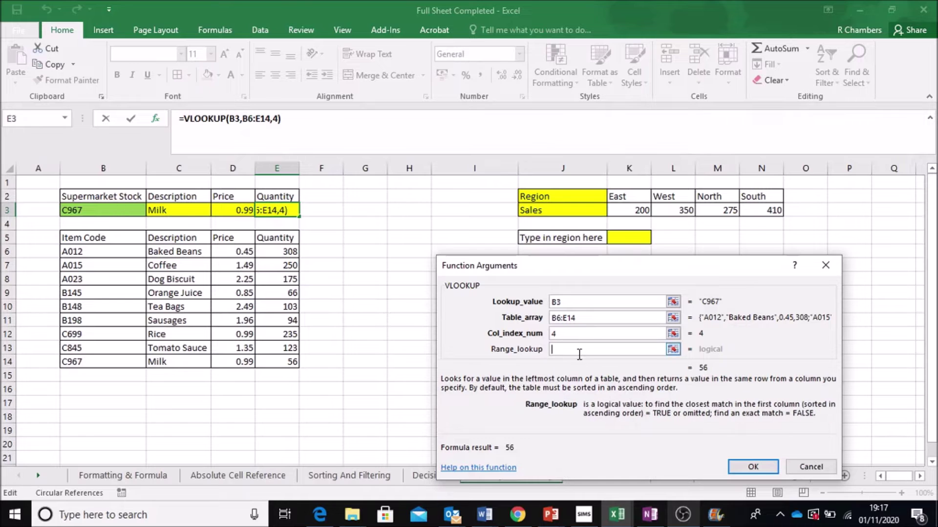
pyautogui.write('FALSE')
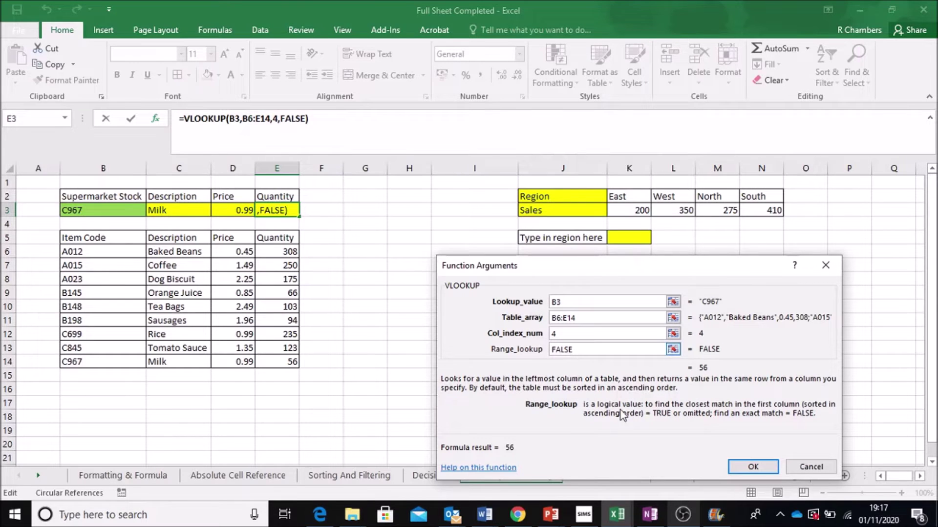
pyautogui.click(753, 466)
# Enter item code A023 in B3 to test the lookups.
pyautogui.click(85, 211)
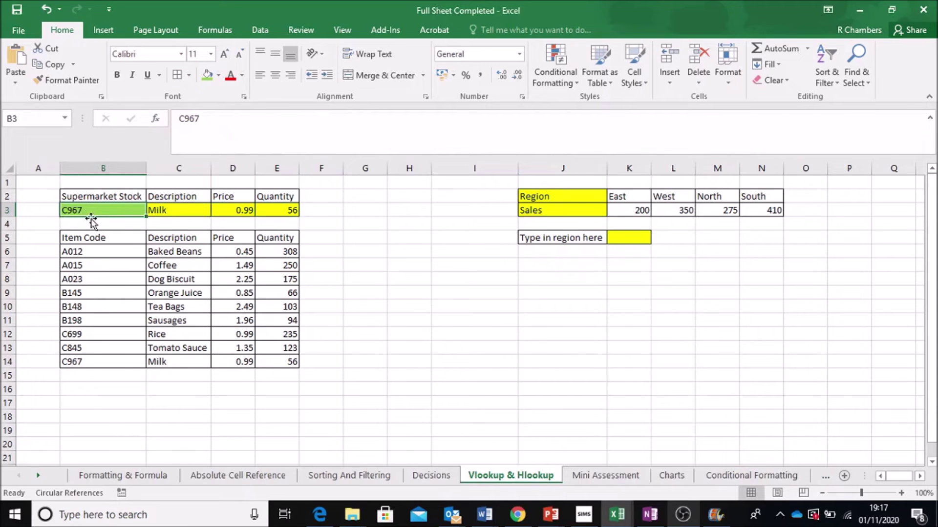
pyautogui.write('A023')
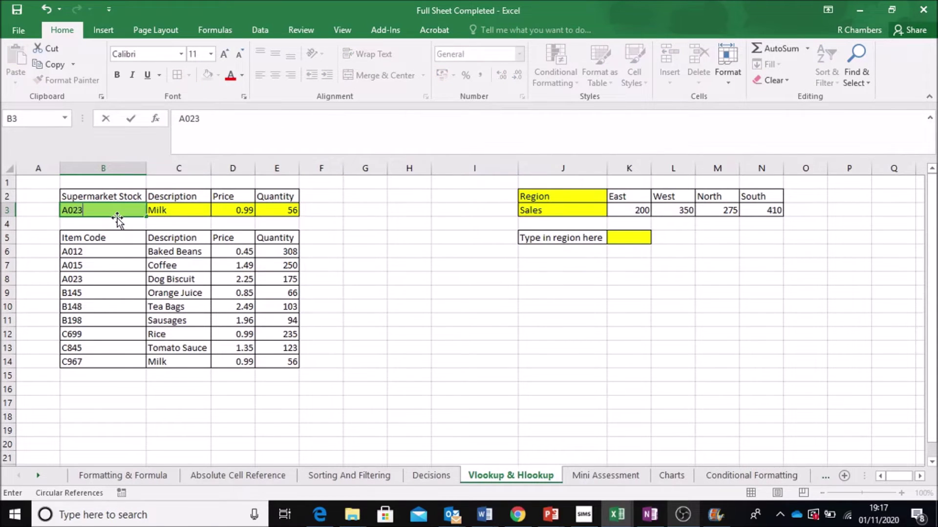
pyautogui.press('Return')
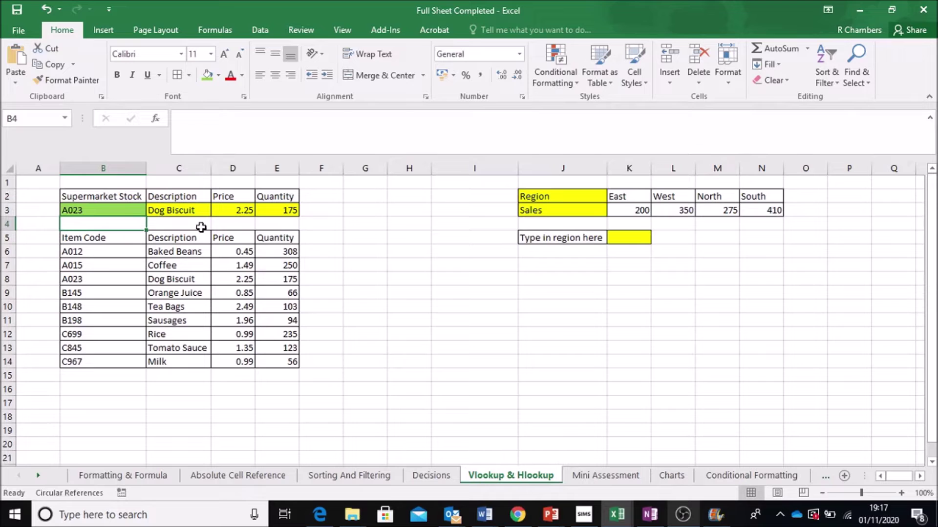
# Change B3 to item code B145, returning Orange Juice, 0.85 and 66.
pyautogui.doubleClick(99, 210)
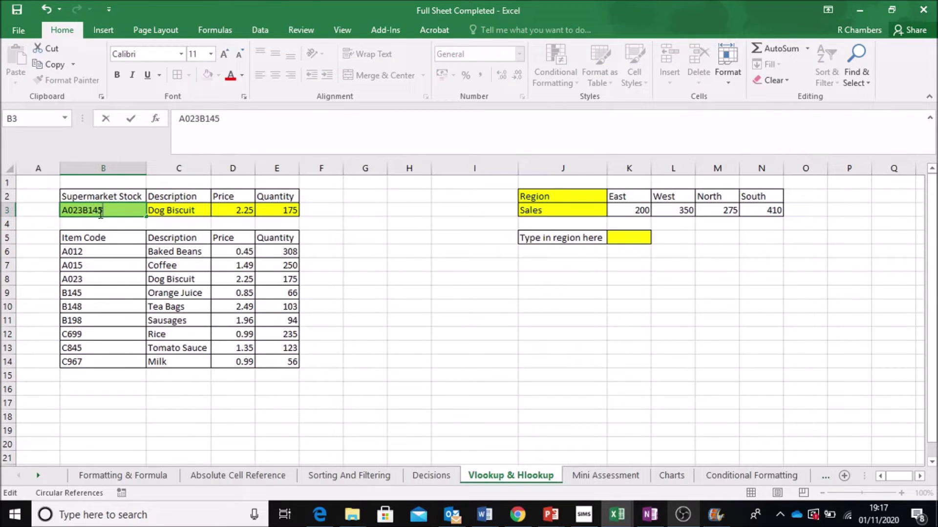
pyautogui.press('BackSpace')
pyautogui.press('BackSpace')
pyautogui.press('BackSpace')
pyautogui.write('B145')
pyautogui.press('Return')
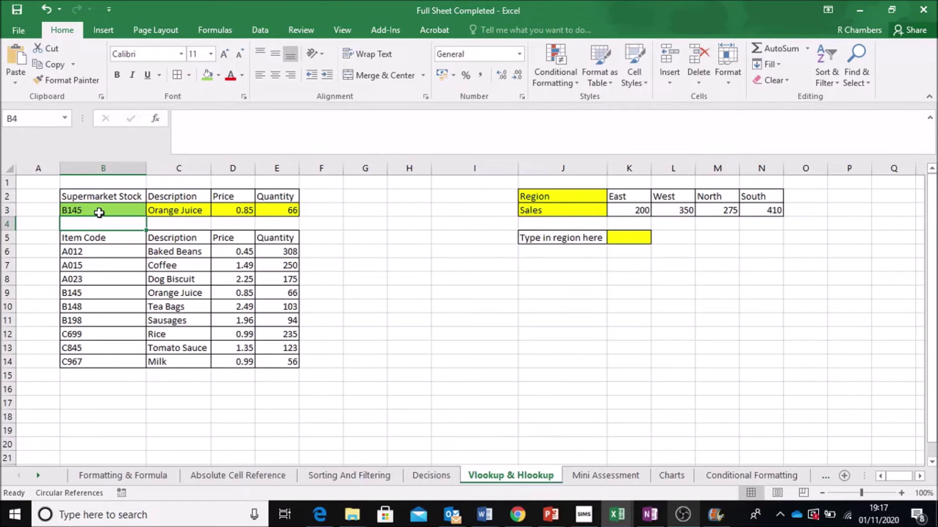
pyautogui.click(594, 238)
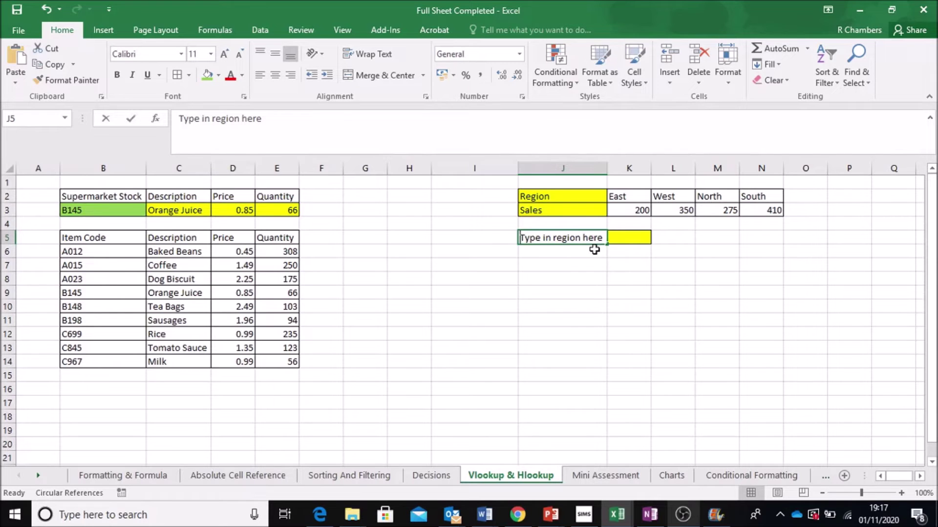
# Enter West as the region in J5 and move to K5.
pyautogui.write('West')
pyautogui.press('Return')
pyautogui.press('Right')
pyautogui.press('Up')
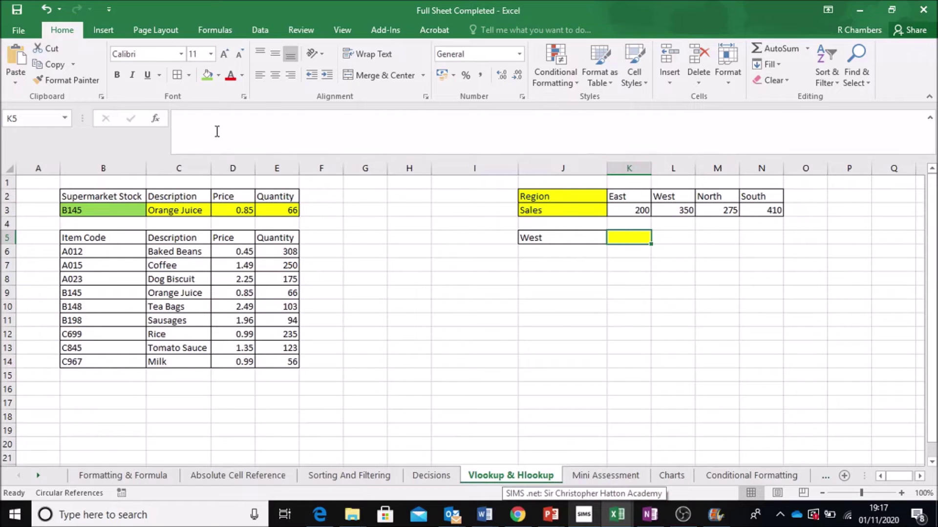
# Search for hlookup and start an HLOOKUP formula in K5.
pyautogui.click(155, 120)
pyautogui.click(515, 356)
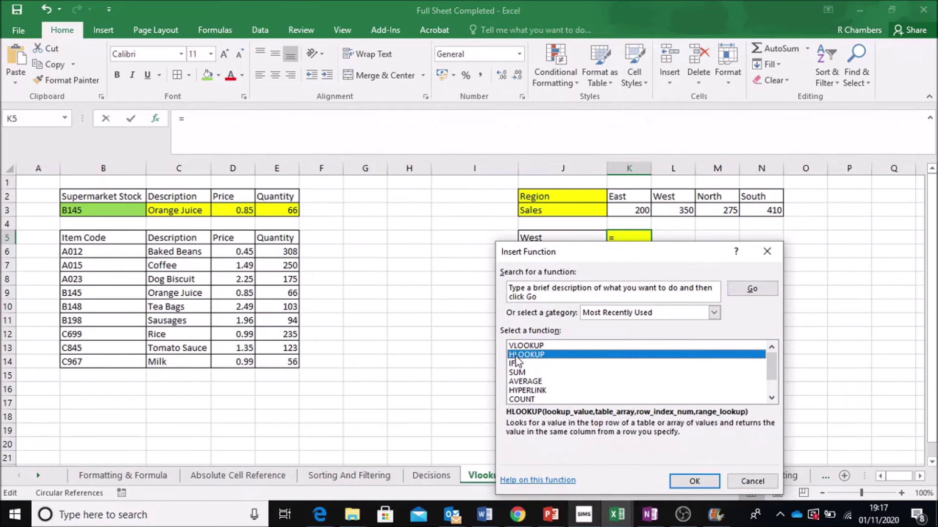
pyautogui.click(510, 292)
pyautogui.write('hlookup')
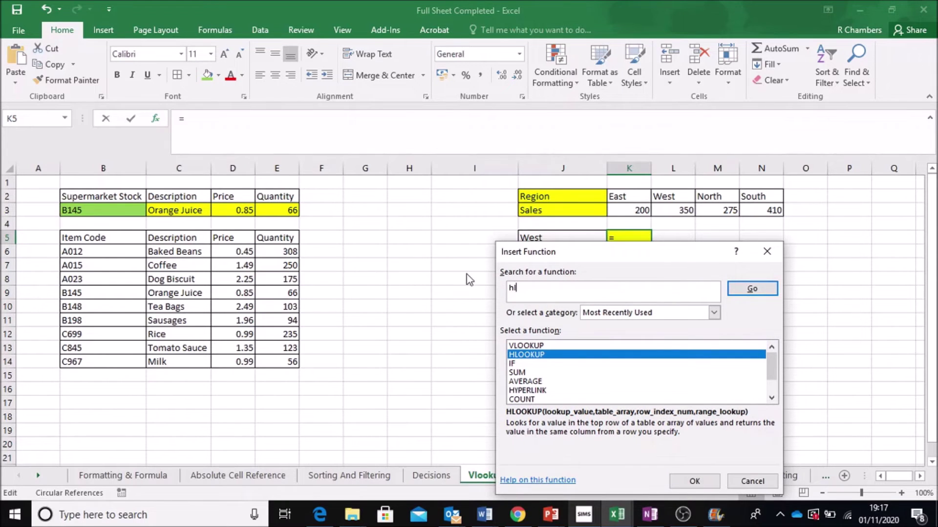
pyautogui.press('Return')
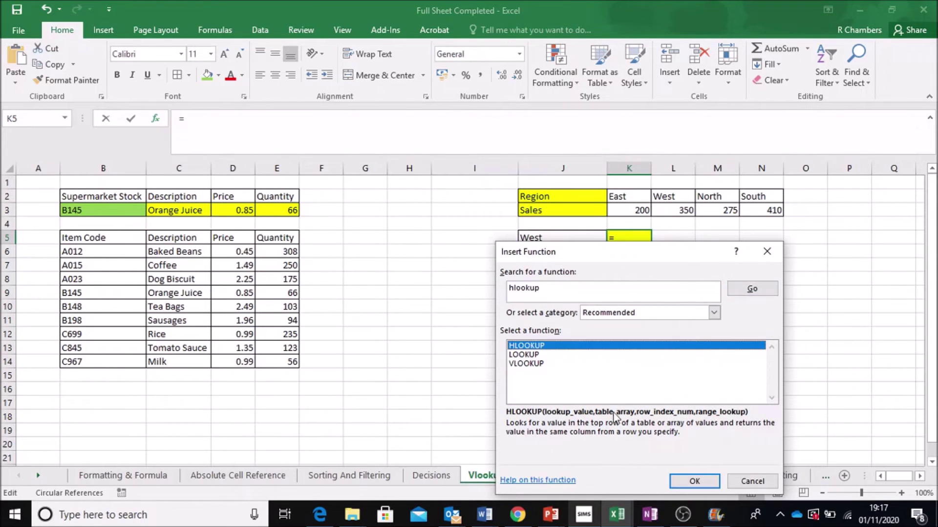
pyautogui.doubleClick(527, 346)
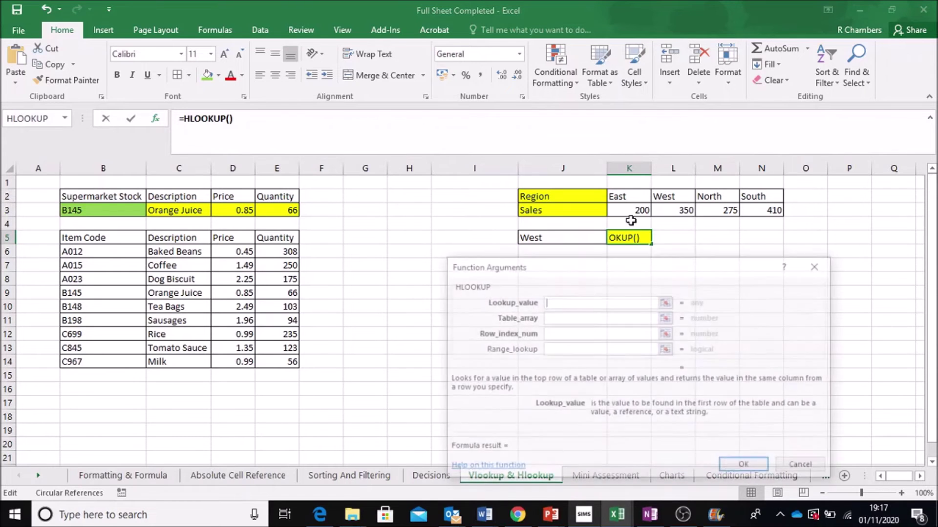
# Set K5 to =HLOOKUP(J5,K2:N3,2,FALSE) so it returns 350.
pyautogui.click(589, 238)
pyautogui.click(564, 318)
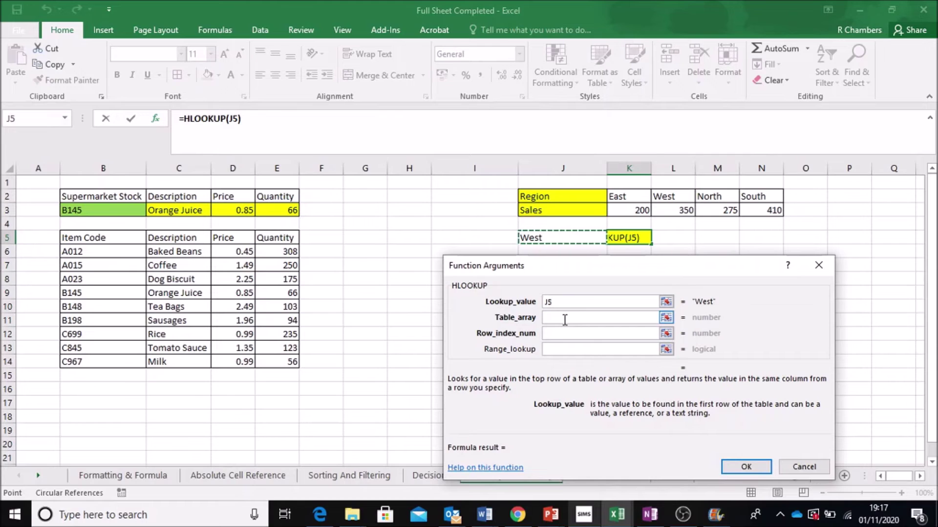
pyautogui.click(564, 319)
pyautogui.moveTo(628, 198); pyautogui.dragTo(758, 210)
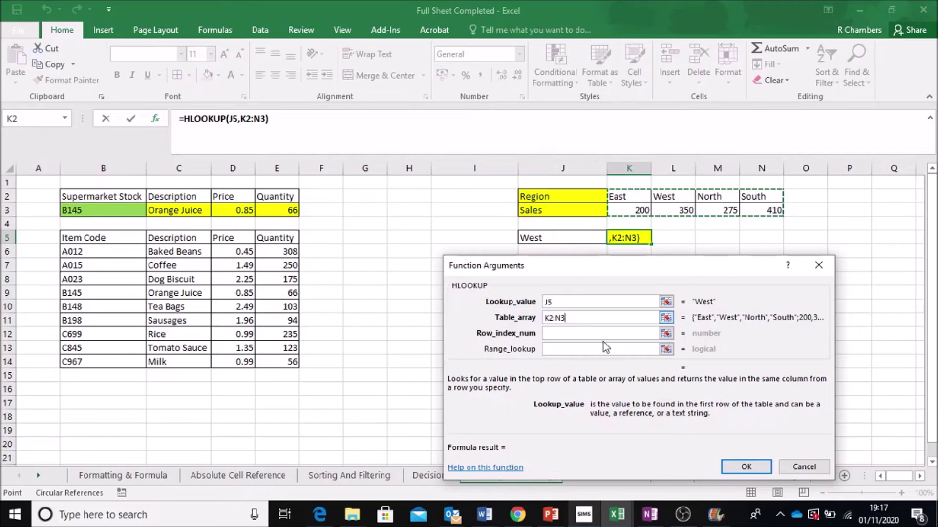
pyautogui.click(565, 335)
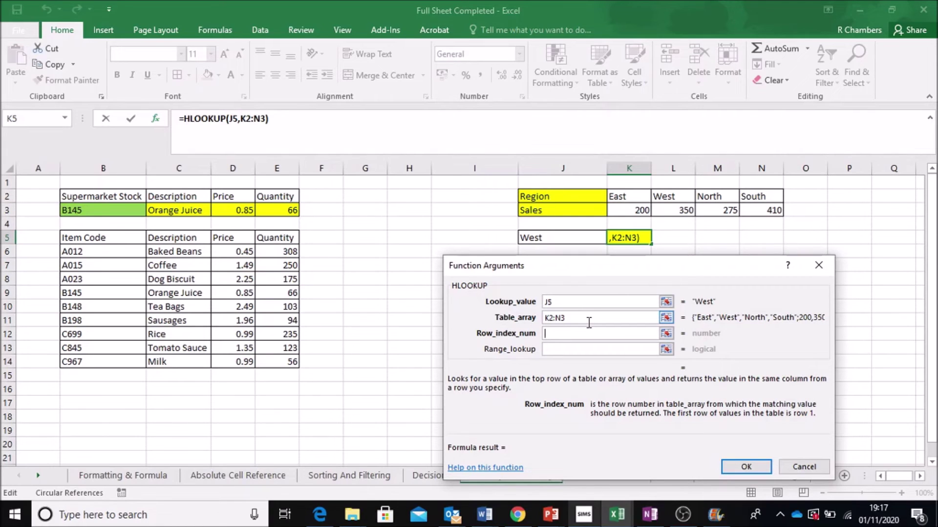
pyautogui.write('2')
pyautogui.click(563, 349)
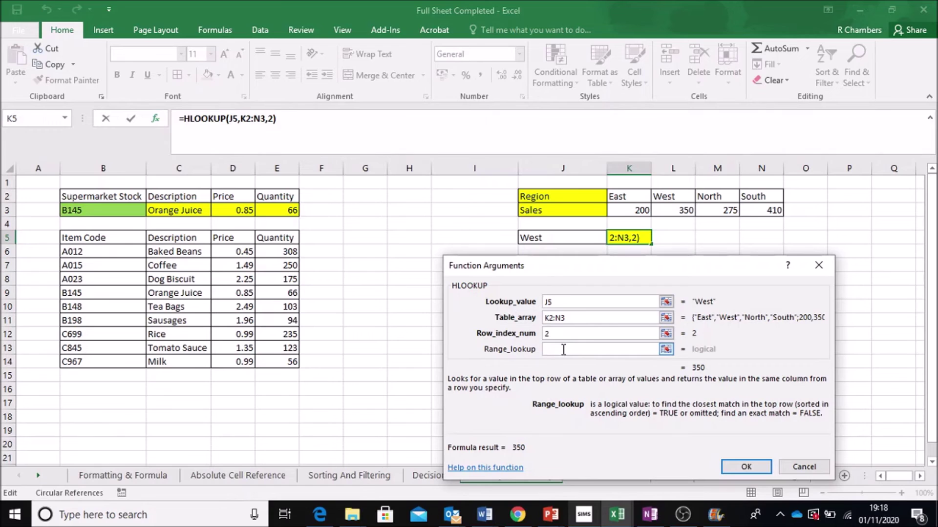
pyautogui.write('FALSE')
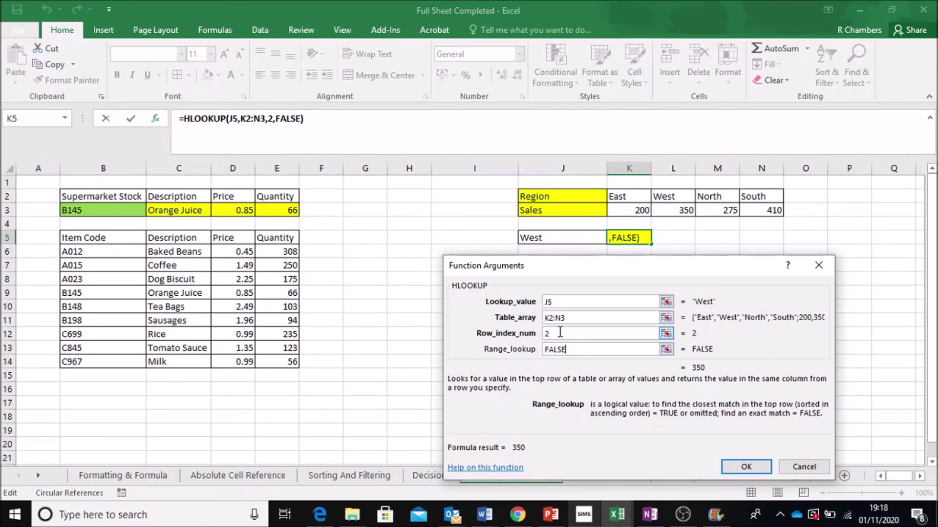
pyautogui.click(760, 470)
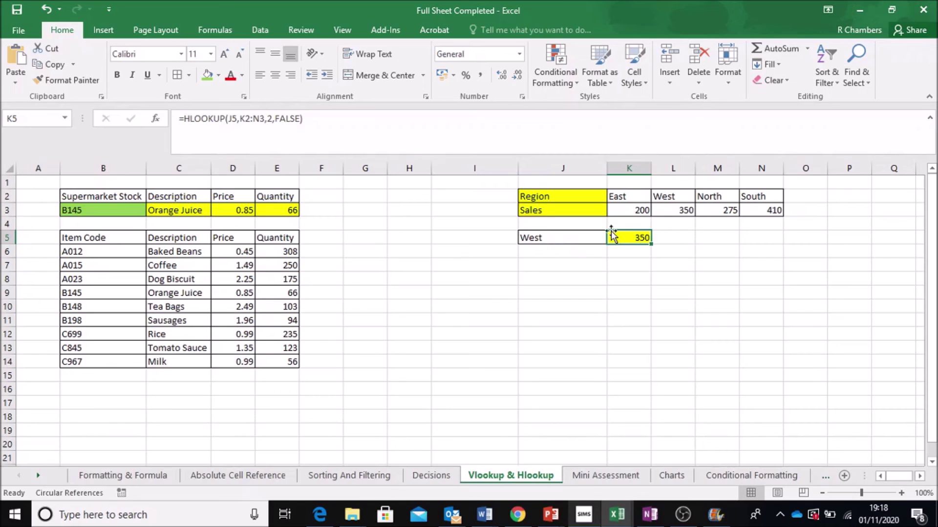
# Enter North, then East, in J5 so K5 shows 200.
pyautogui.click(589, 237)
pyautogui.write('North')
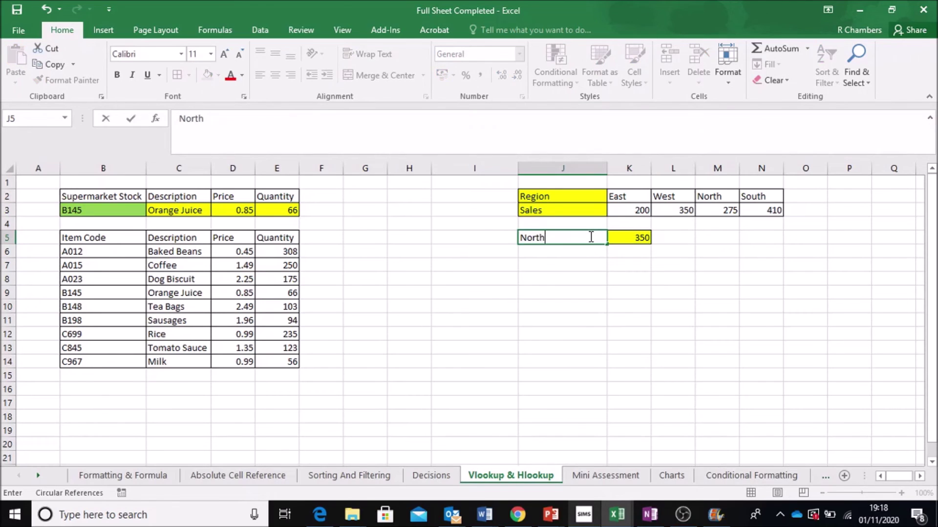
pyautogui.press('Return')
pyautogui.click(591, 236)
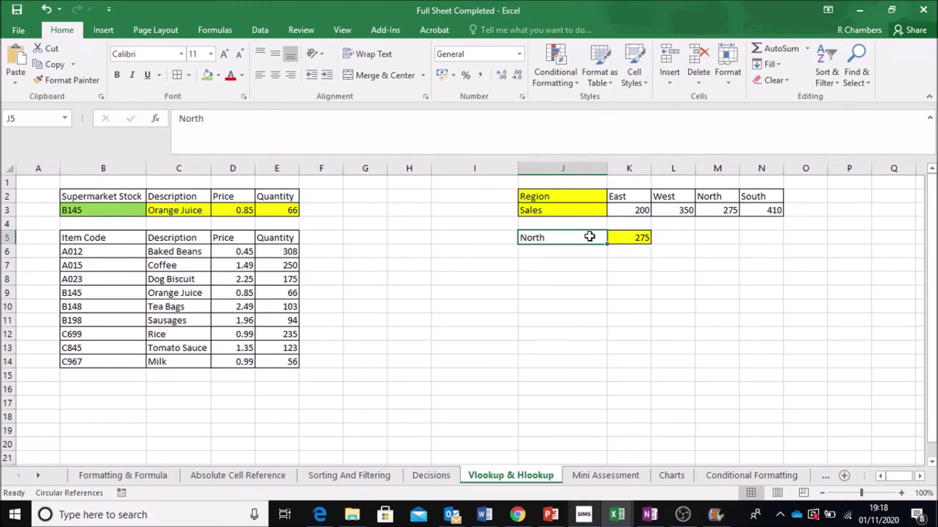
pyautogui.write('East')
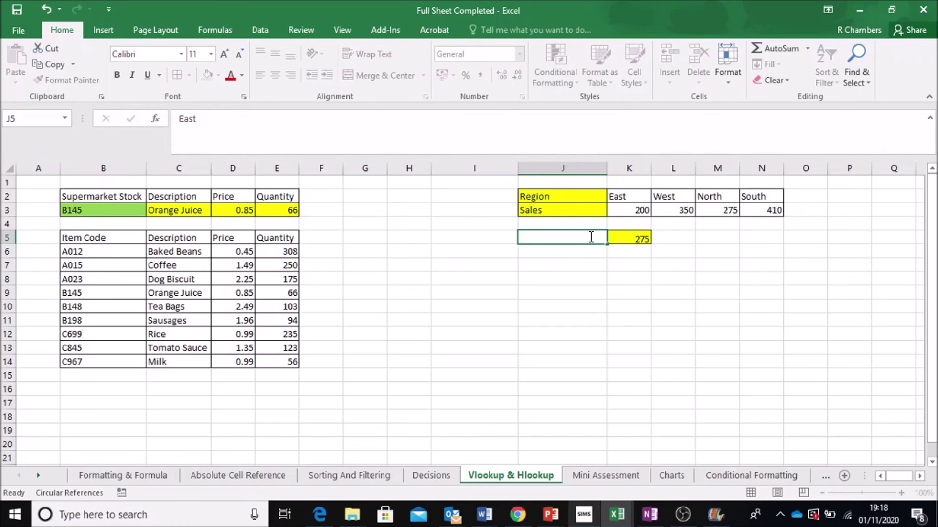
pyautogui.press('Return')
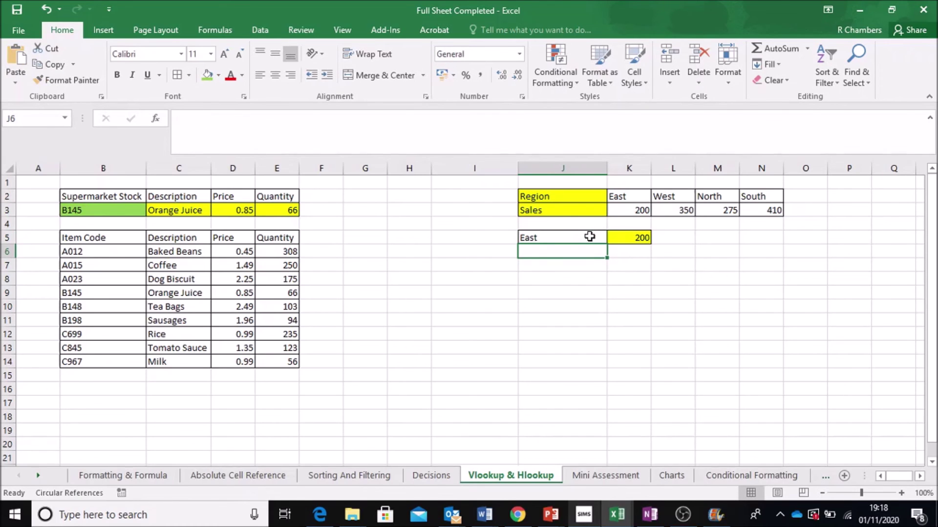